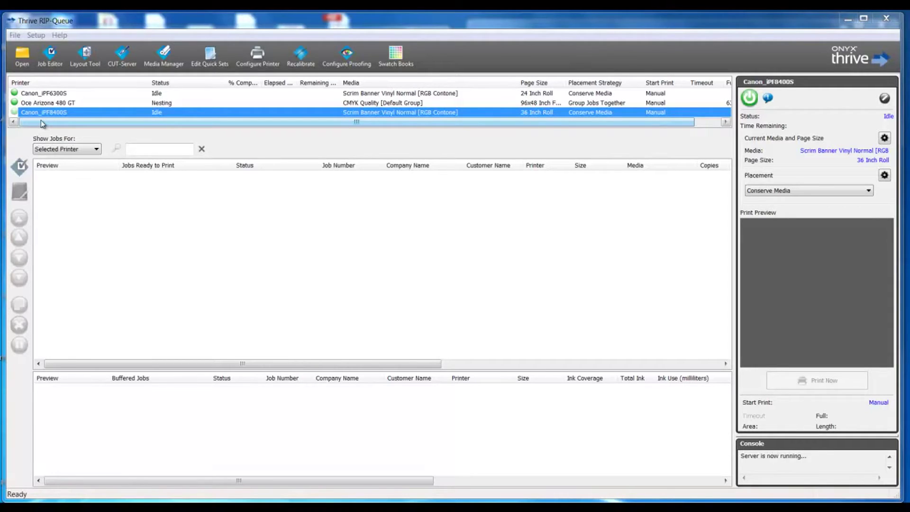
# - Open Elephant face.jpg in the Job Editor and enable tiling in Tiling Setup
pyautogui.click(22, 55)
pyautogui.click(313, 234)
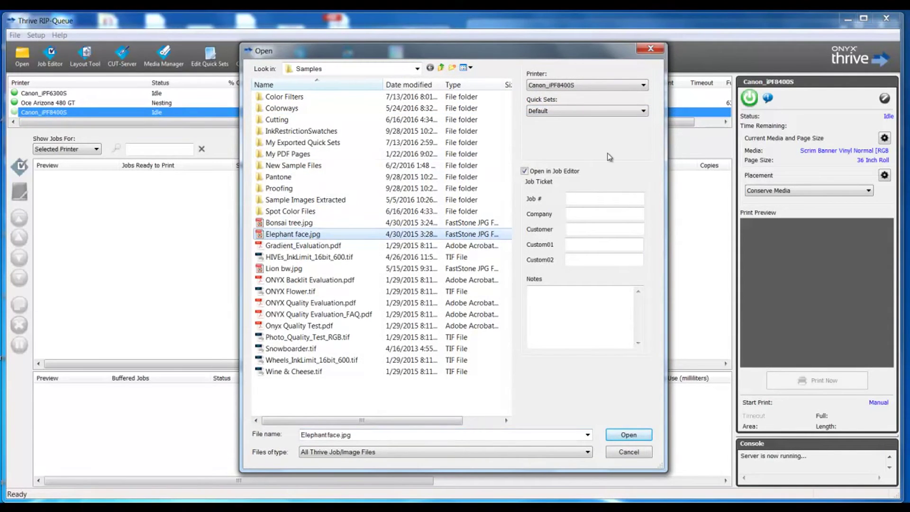
pyautogui.click(629, 435)
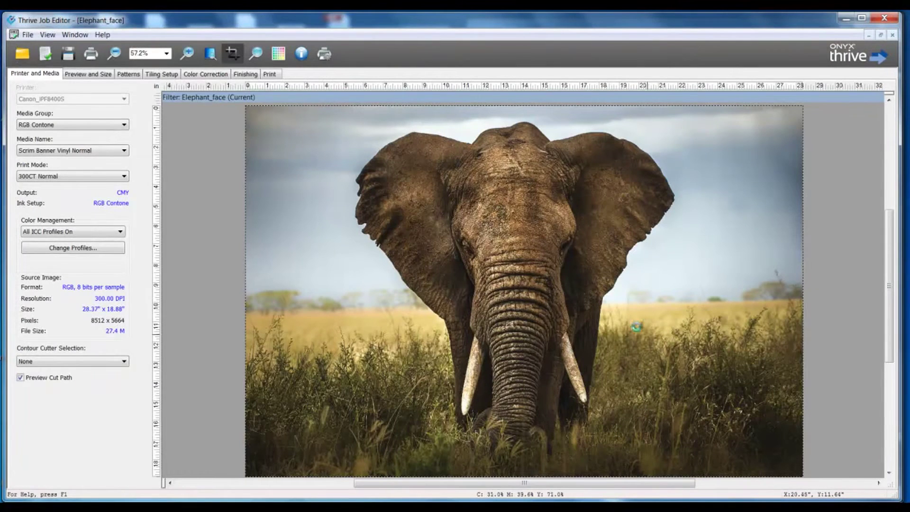
pyautogui.click(163, 75)
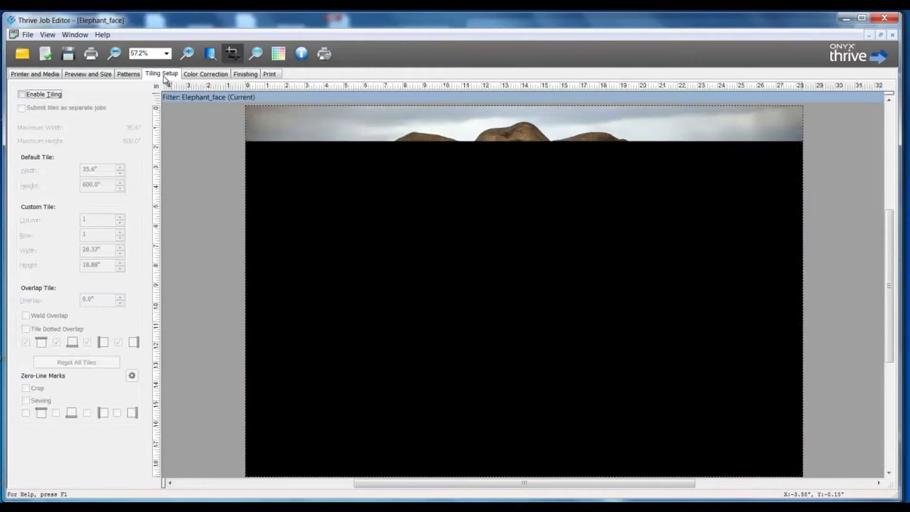
pyautogui.click(22, 94)
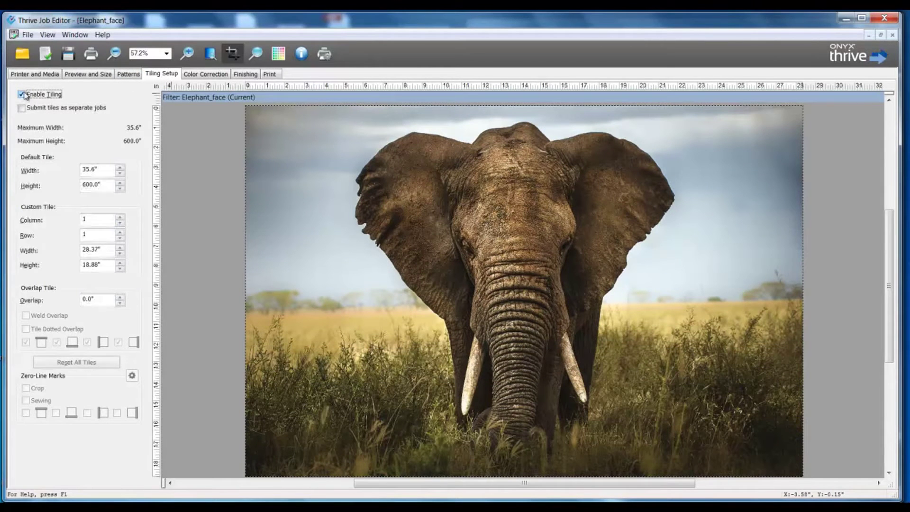
# - Scale the elephant image width to 300%, giving 85.12" × 56.64"
pyautogui.click(82, 75)
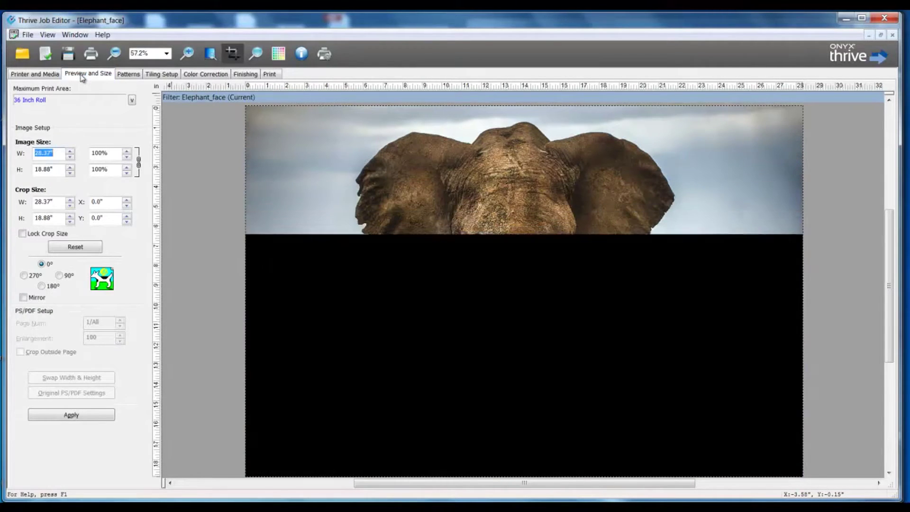
pyautogui.doubleClick(114, 151)
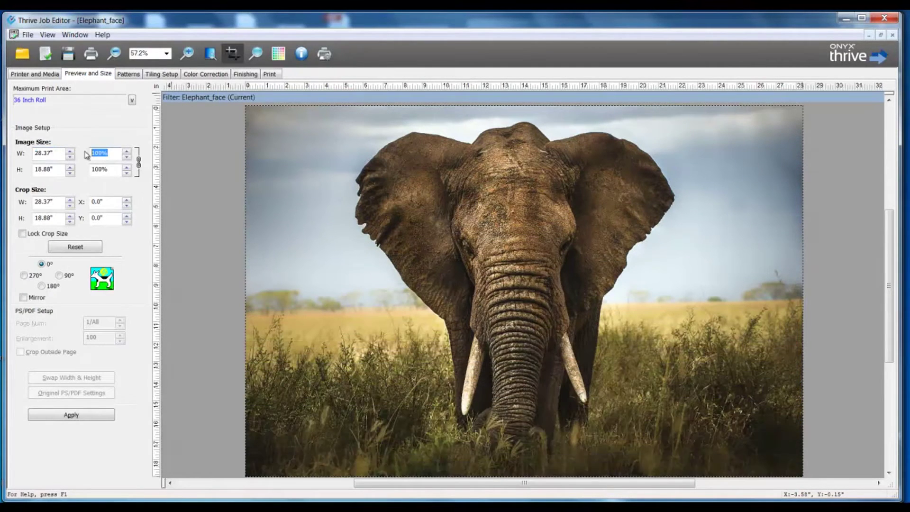
pyautogui.write('300')
pyautogui.press('Tab')
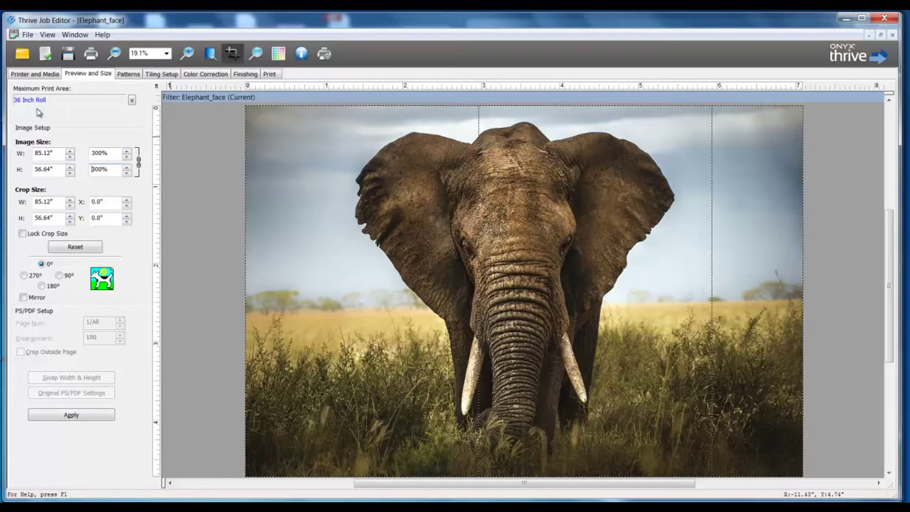
pyautogui.click(158, 76)
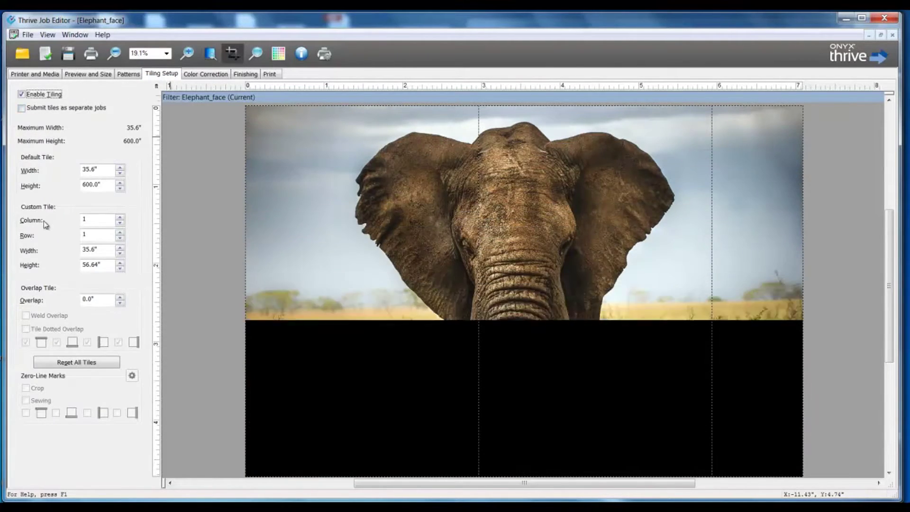
# - Set the first custom tile column's width to 28.37"
pyautogui.click(120, 218)
pyautogui.click(121, 217)
pyautogui.click(120, 223)
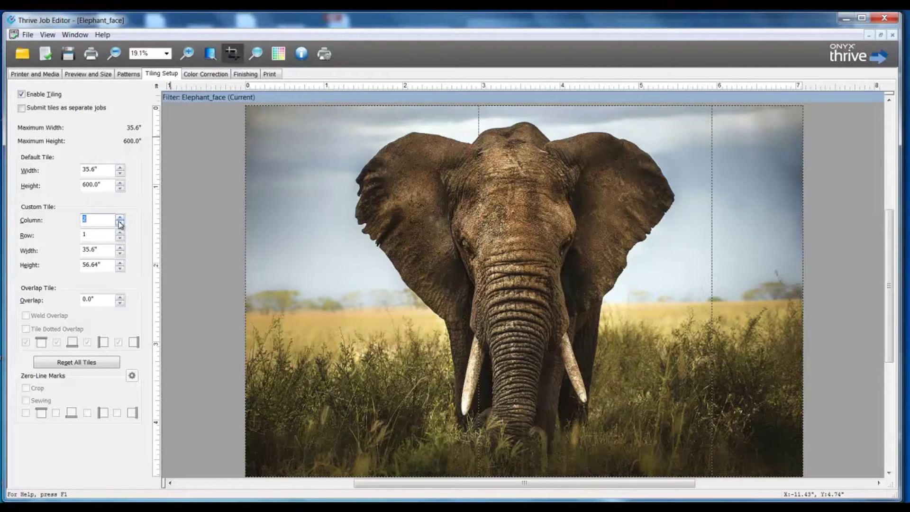
pyautogui.doubleClick(108, 249)
pyautogui.write('28.37')
pyautogui.press('Tab')
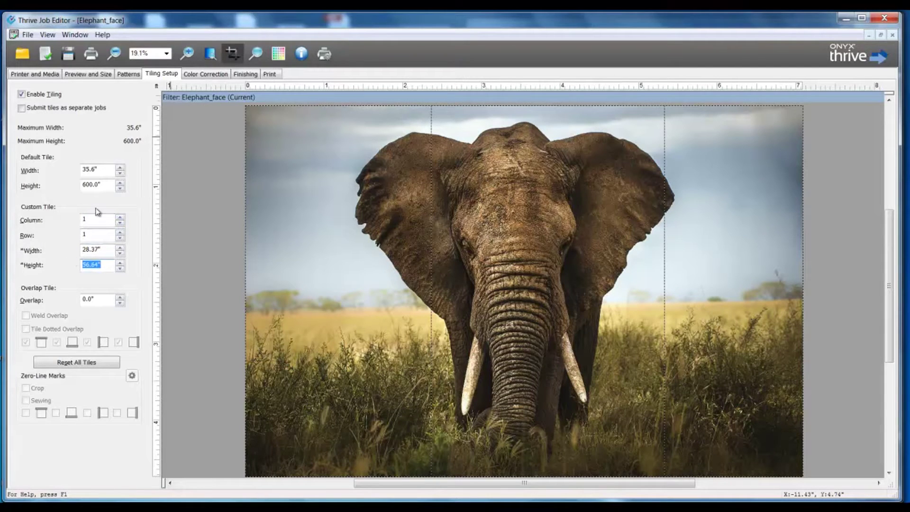
# - Set the second tile column to 28.37" wide and check the third column
pyautogui.click(121, 218)
pyautogui.click(105, 249)
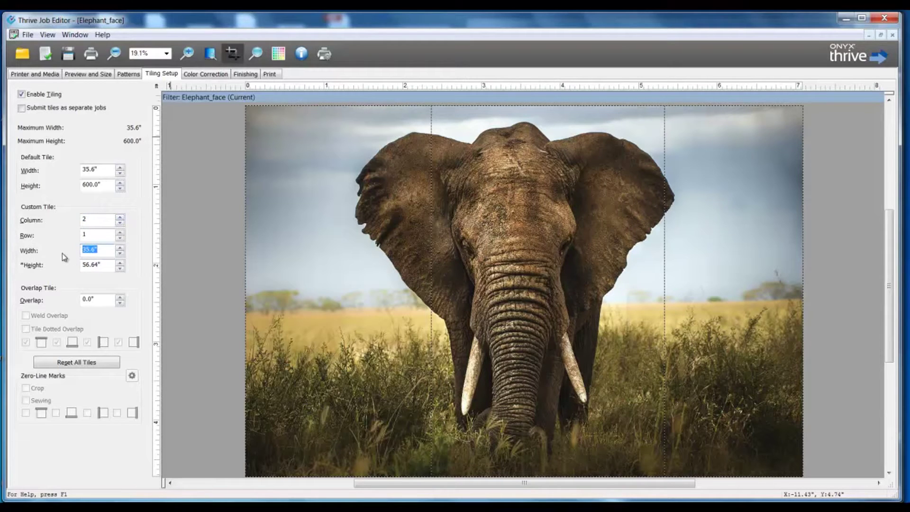
pyautogui.write('28.37')
pyautogui.press('Tab')
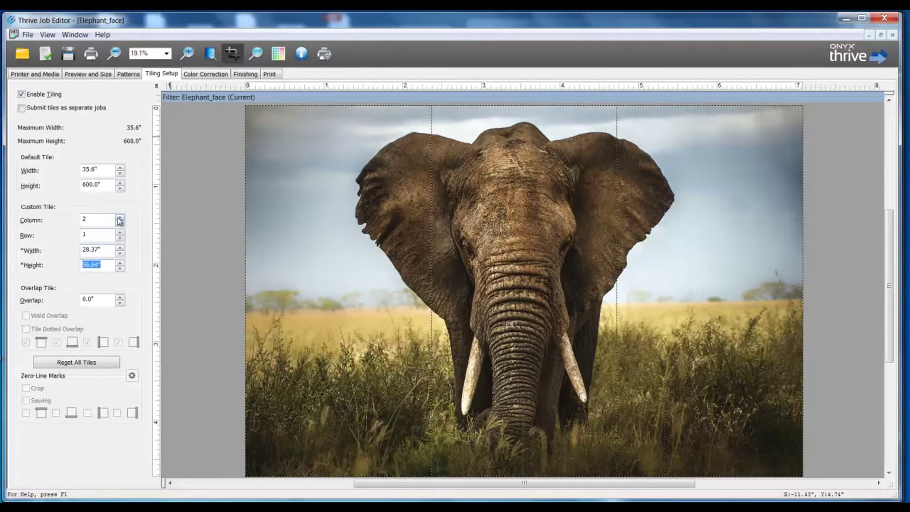
pyautogui.click(120, 218)
pyautogui.click(101, 250)
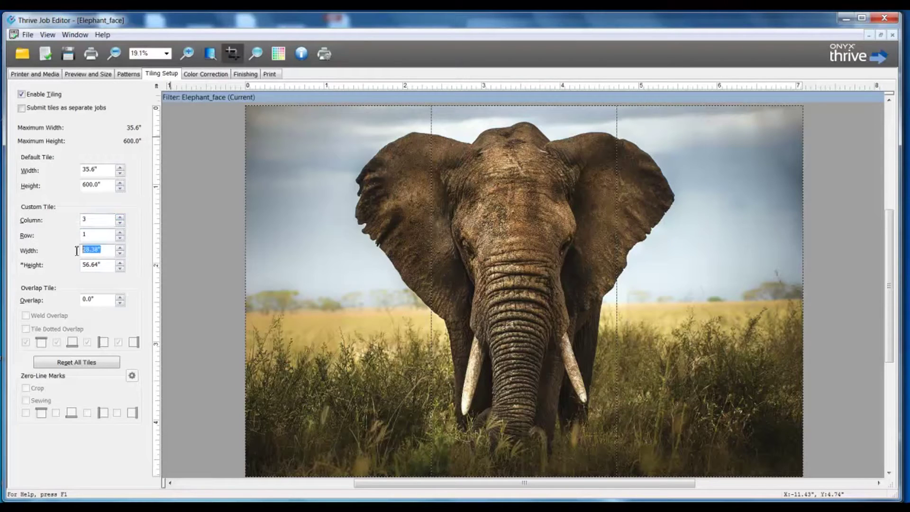
pyautogui.click(121, 223)
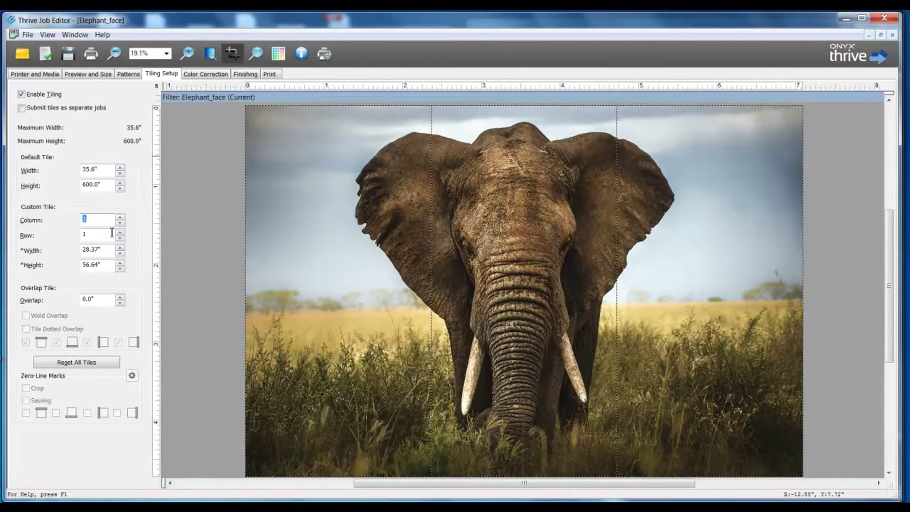
# - Replace the 0.0" tile overlap with 0.5"
pyautogui.click(98, 298)
pyautogui.moveTo(98, 298); pyautogui.dragTo(79, 304)
pyautogui.press('BackSpace')
pyautogui.write('.5')
pyautogui.press('Tab')
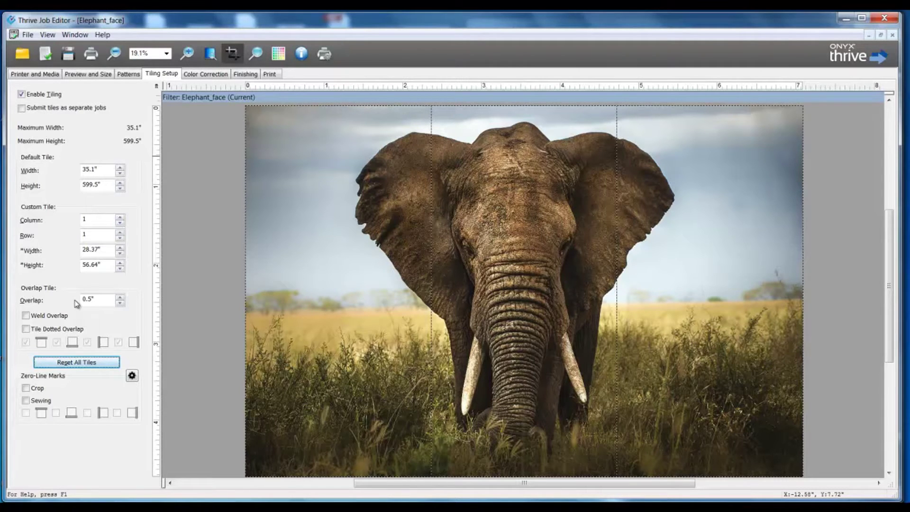
pyautogui.click(246, 74)
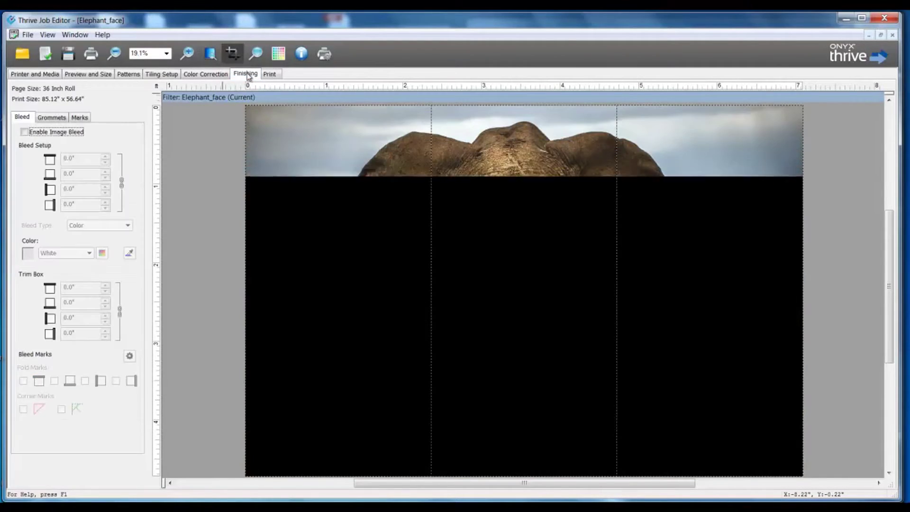
# - Enable image bleed of 4" on all sides
pyautogui.click(24, 133)
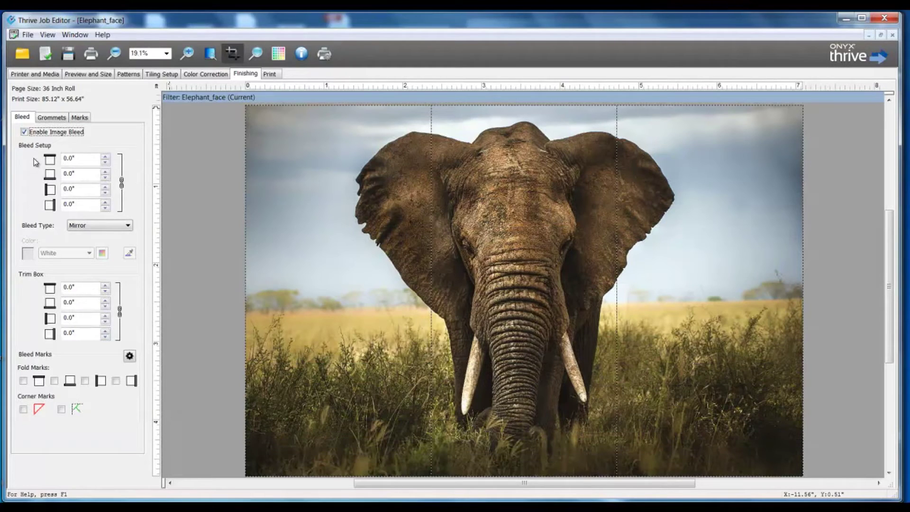
pyautogui.click(78, 159)
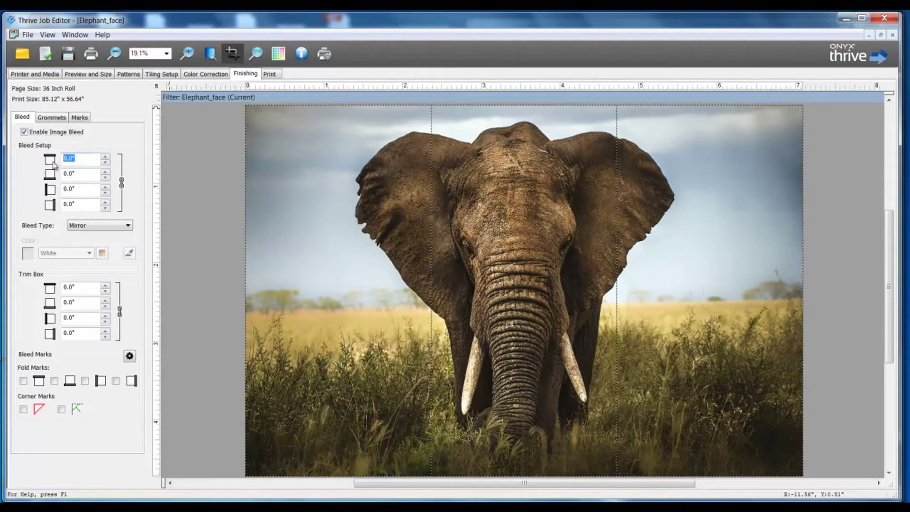
pyautogui.write('4')
pyautogui.press('Tab')
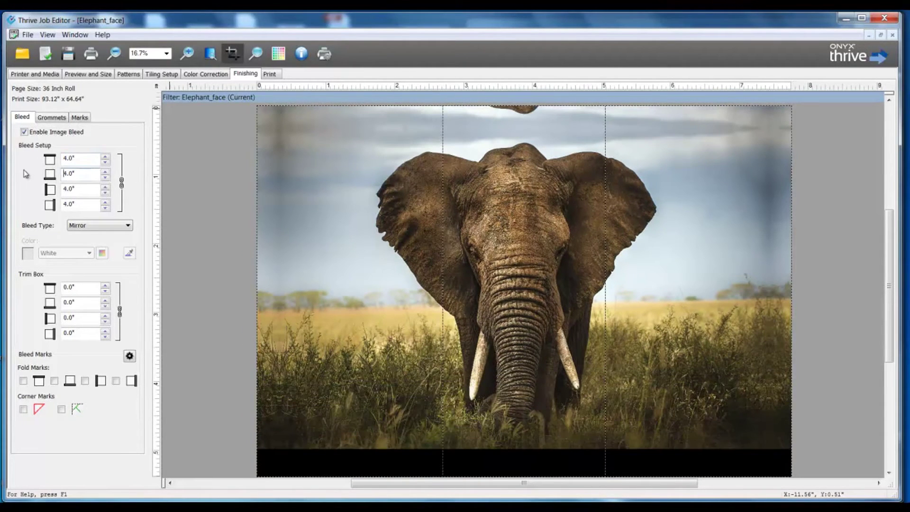
# - Try Duplication bleed, keep the Mirror bleed type, and add corner marks
pyautogui.click(128, 226)
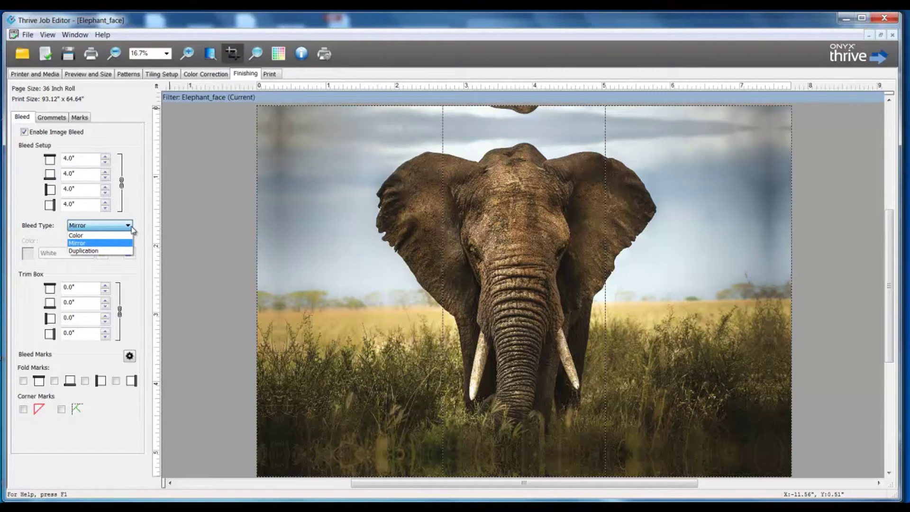
pyautogui.click(84, 250)
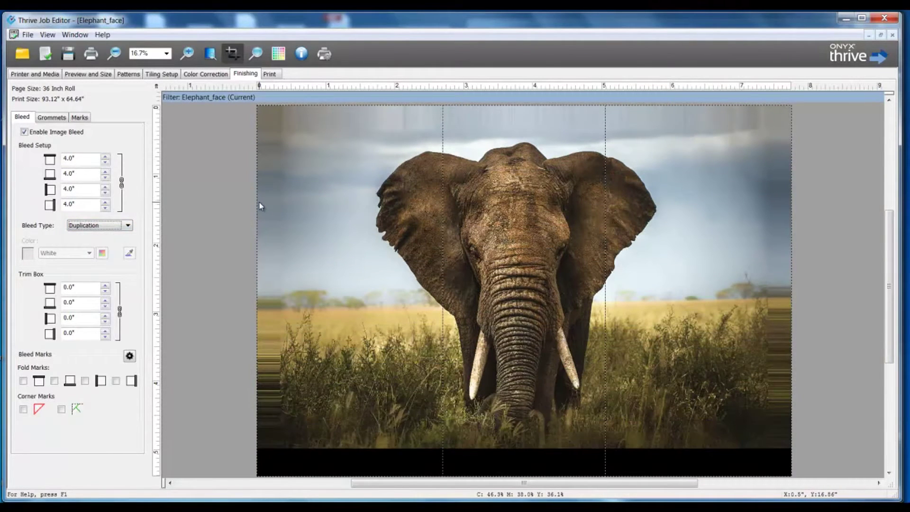
pyautogui.click(121, 226)
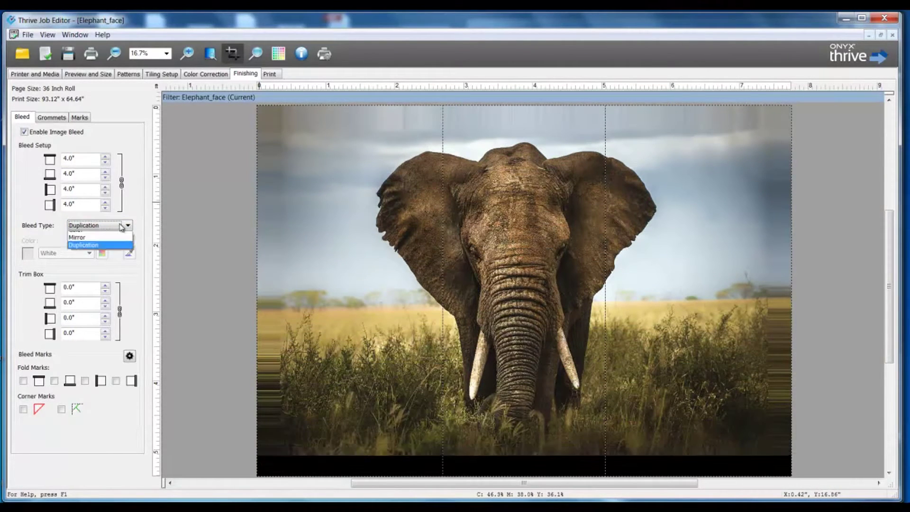
pyautogui.click(104, 243)
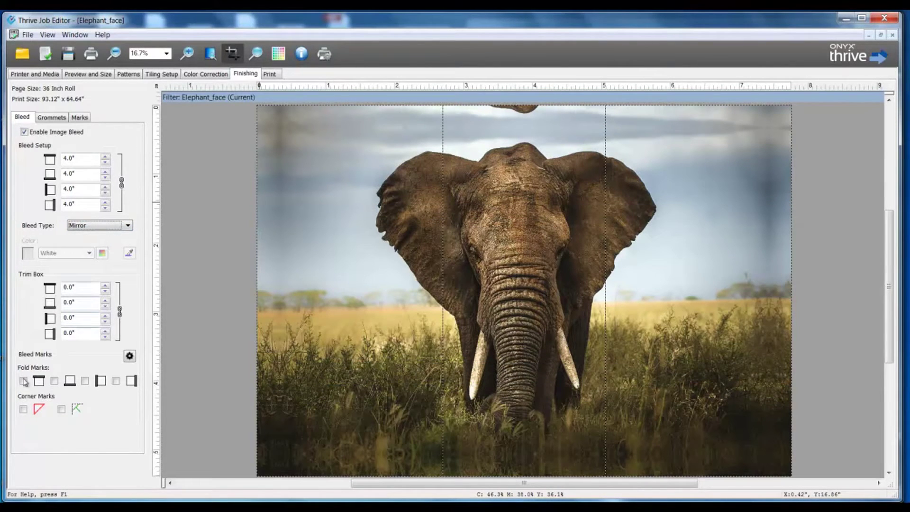
pyautogui.click(61, 410)
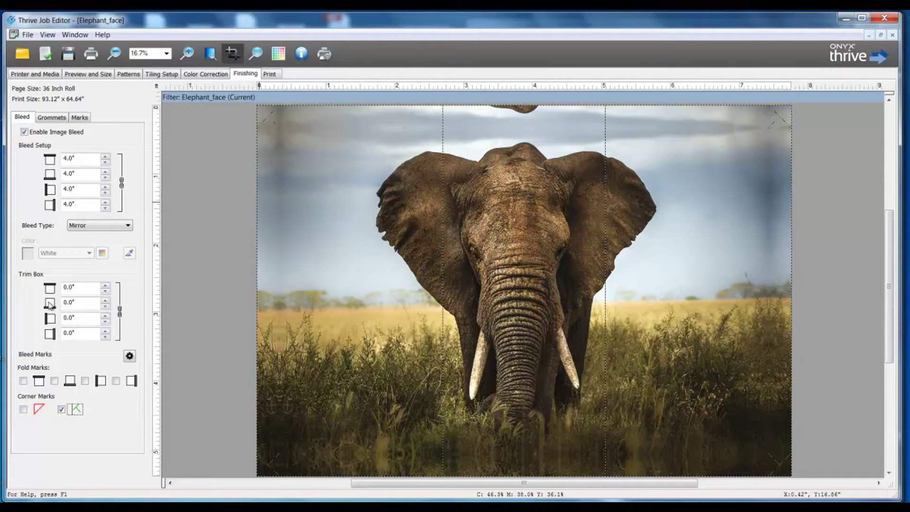
pyautogui.click(51, 118)
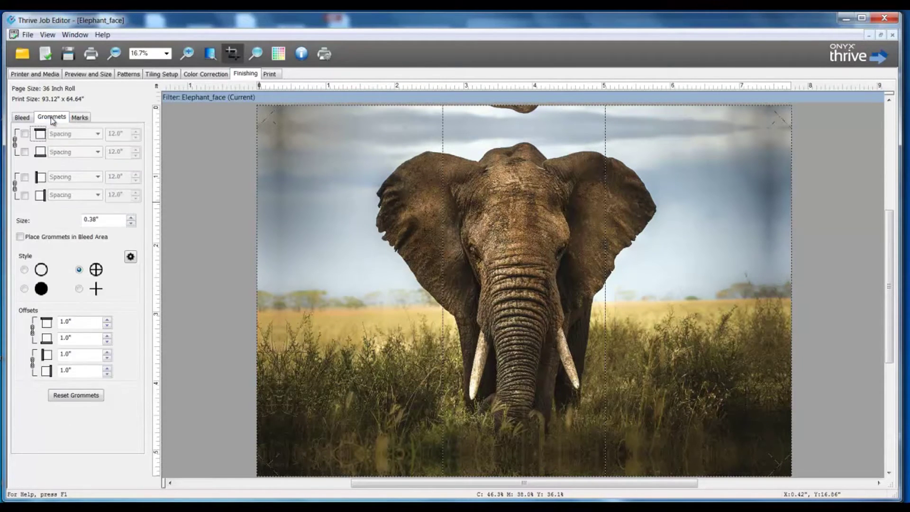
# - Add grommets on all four edges, placed by Spacing rather than Quantity
pyautogui.click(25, 134)
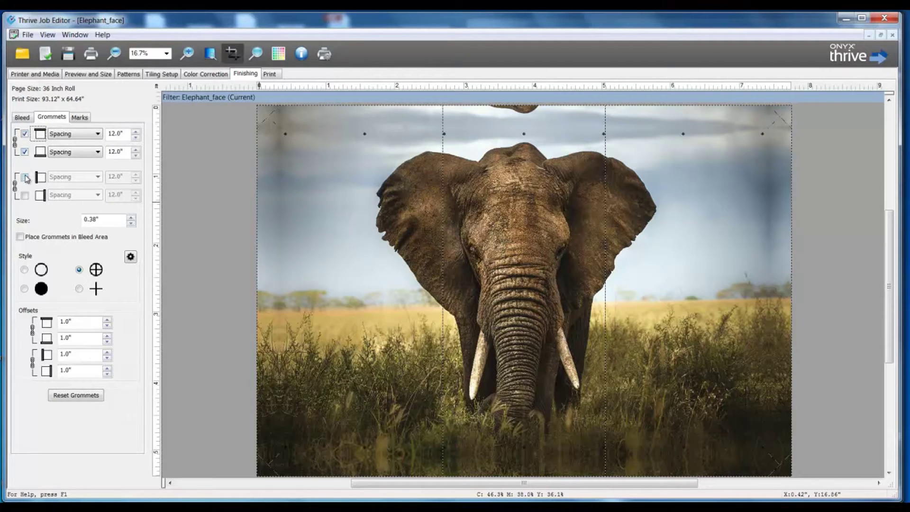
pyautogui.click(25, 178)
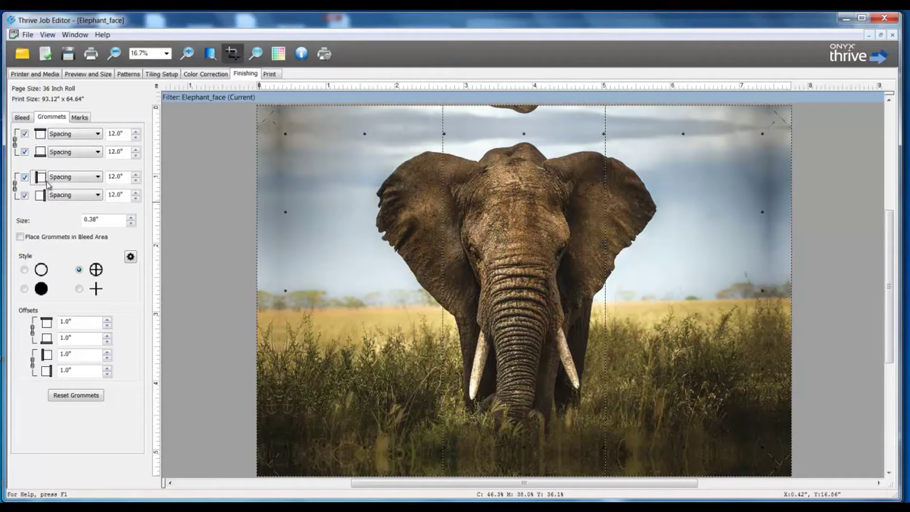
pyautogui.click(85, 137)
pyautogui.click(71, 152)
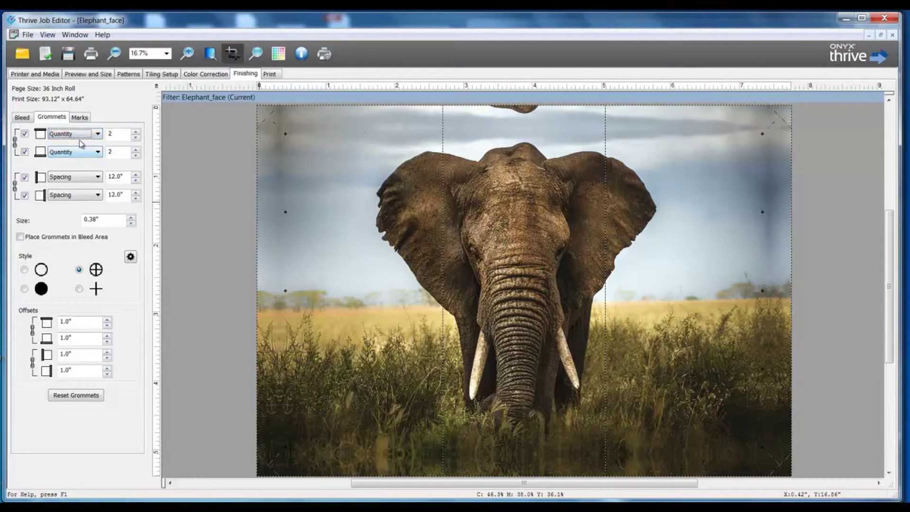
pyautogui.click(80, 134)
pyautogui.click(79, 144)
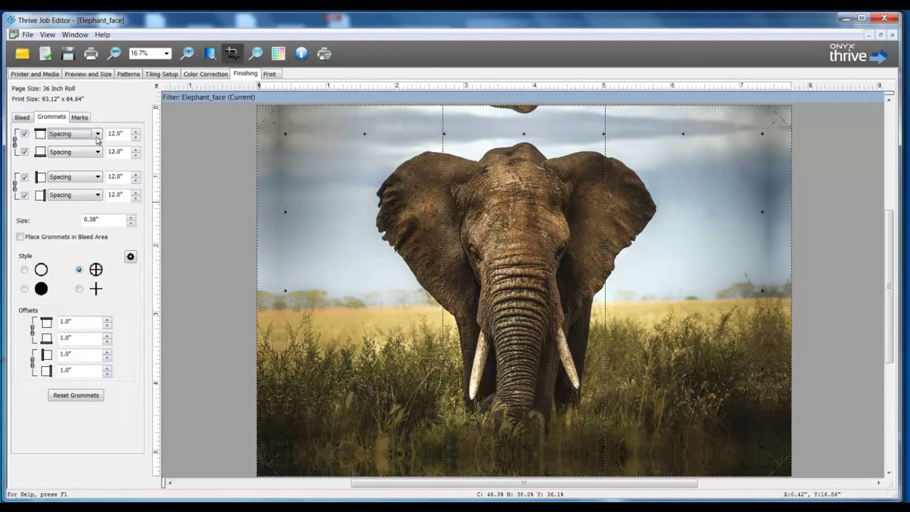
# - Space grommets 6.0" apart on all edges and place them in the bleed area
pyautogui.click(122, 134)
pyautogui.press('Tab')
pyautogui.click(109, 177)
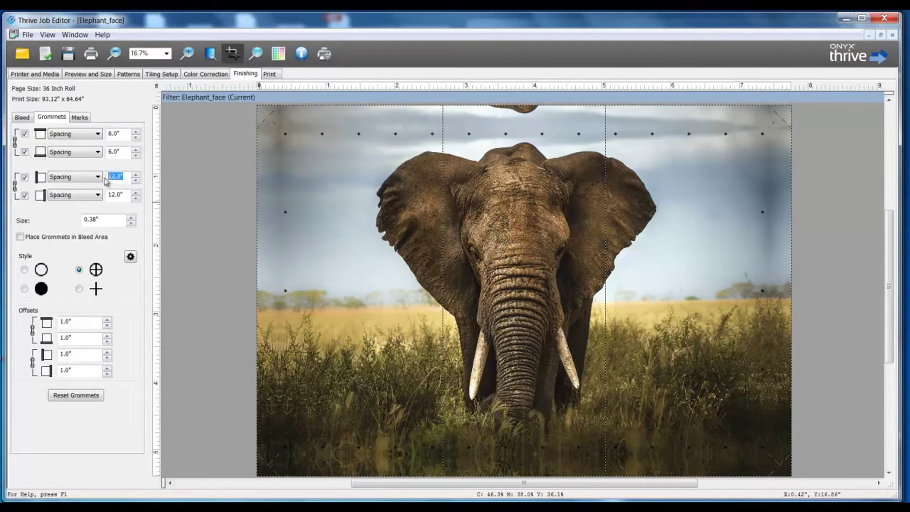
pyautogui.write('6')
pyautogui.press('Tab')
pyautogui.click(20, 238)
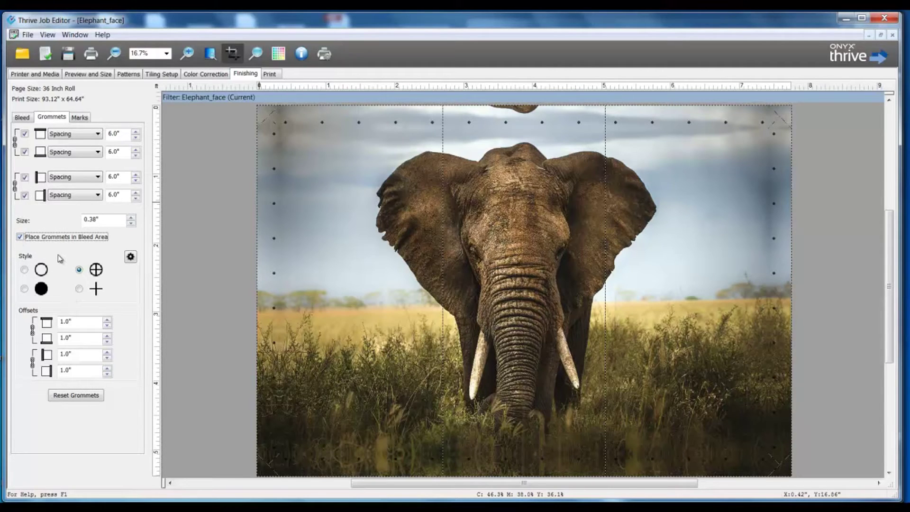
pyautogui.click(131, 257)
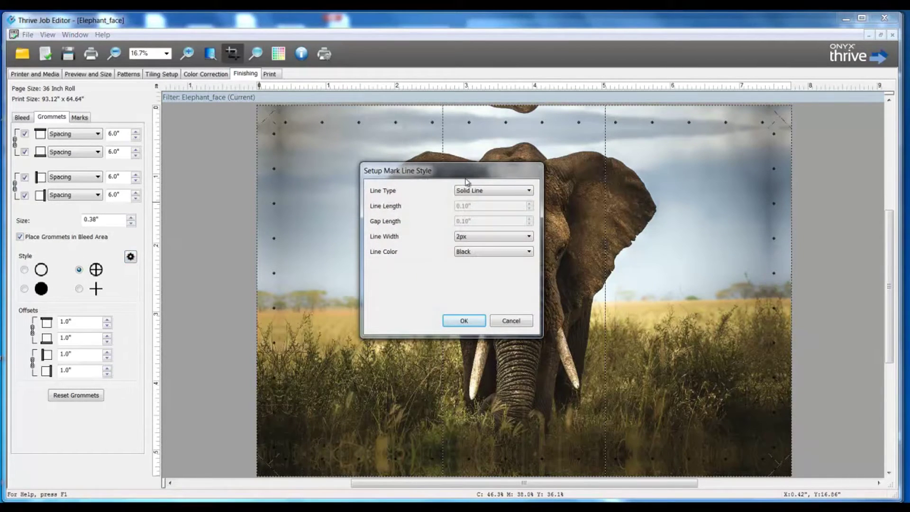
# - Keep the mark line style as Solid Line, black, 2px after trying Alternative Line
pyautogui.click(505, 194)
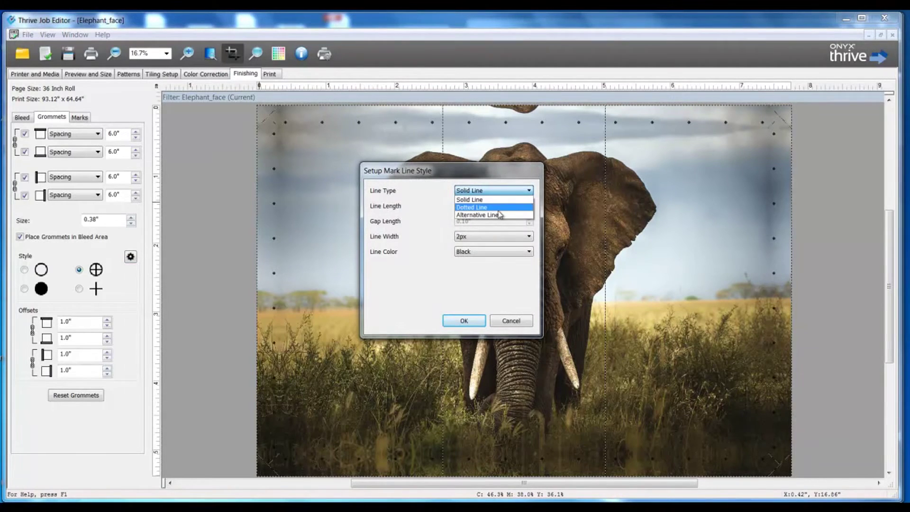
pyautogui.click(498, 190)
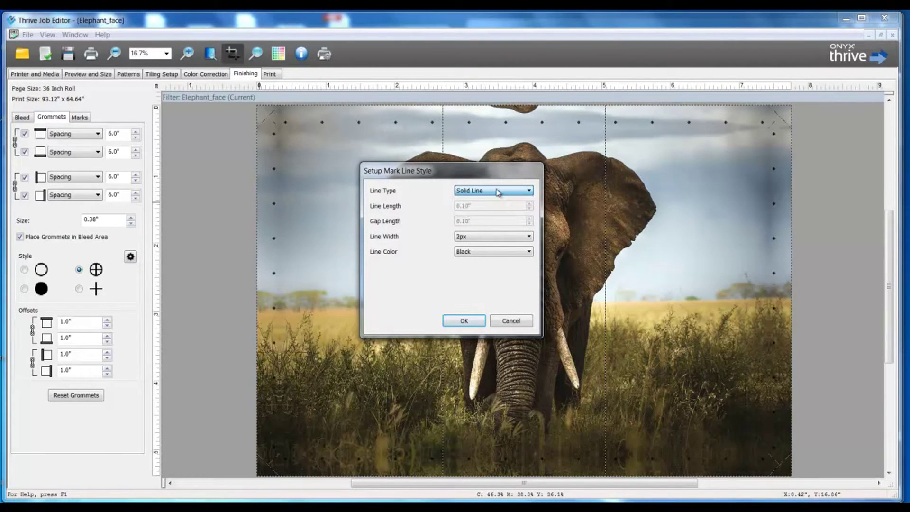
pyautogui.click(481, 252)
pyautogui.click(481, 252)
pyautogui.click(480, 237)
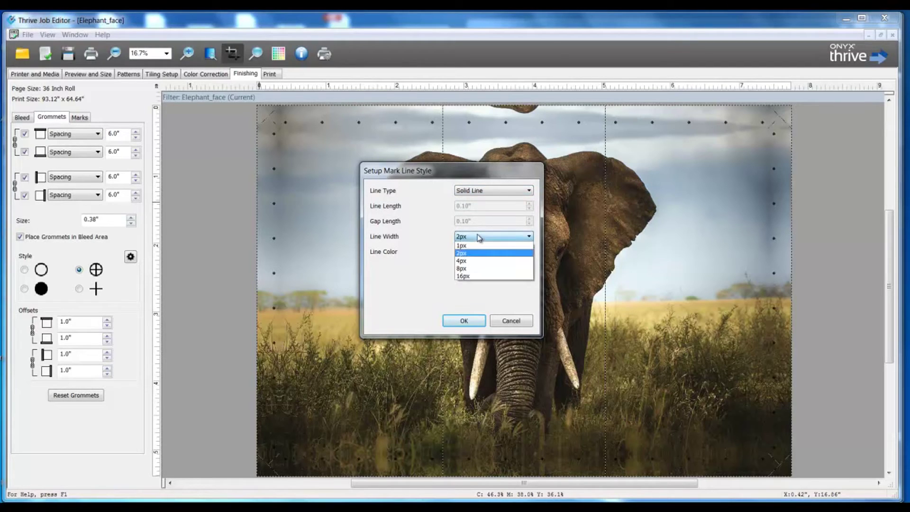
pyautogui.click(479, 236)
pyautogui.click(481, 191)
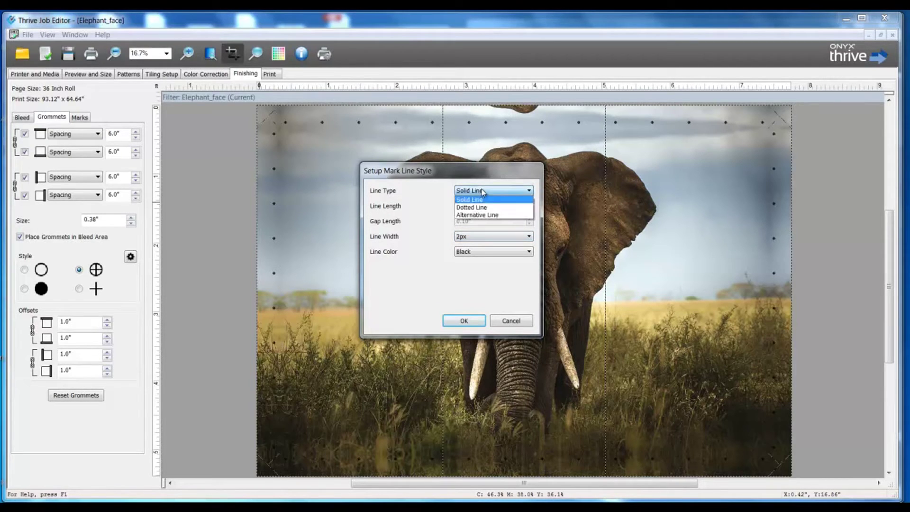
pyautogui.click(484, 216)
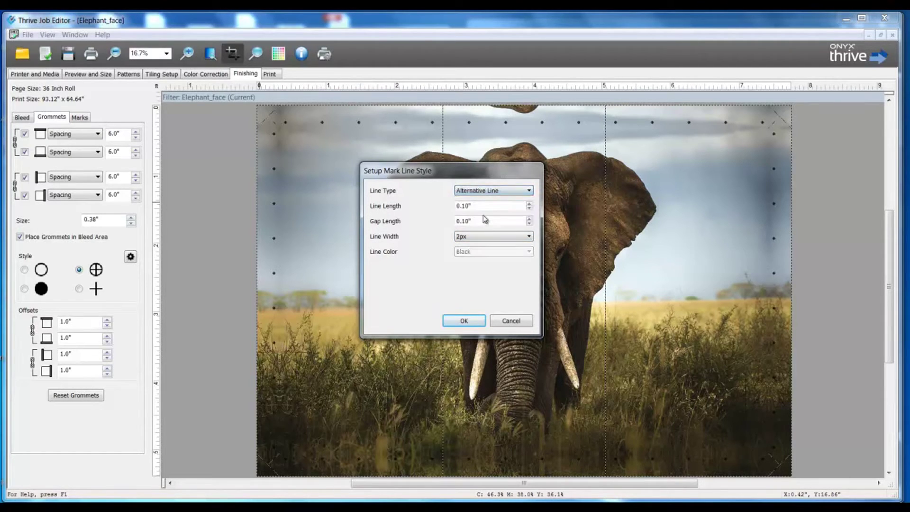
pyautogui.click(475, 240)
pyautogui.click(476, 240)
pyautogui.click(486, 190)
pyautogui.click(485, 198)
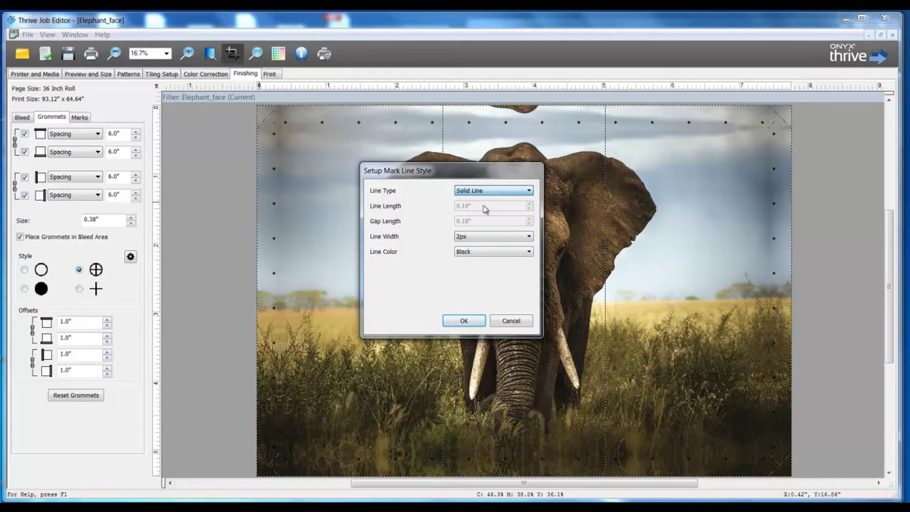
pyautogui.click(463, 321)
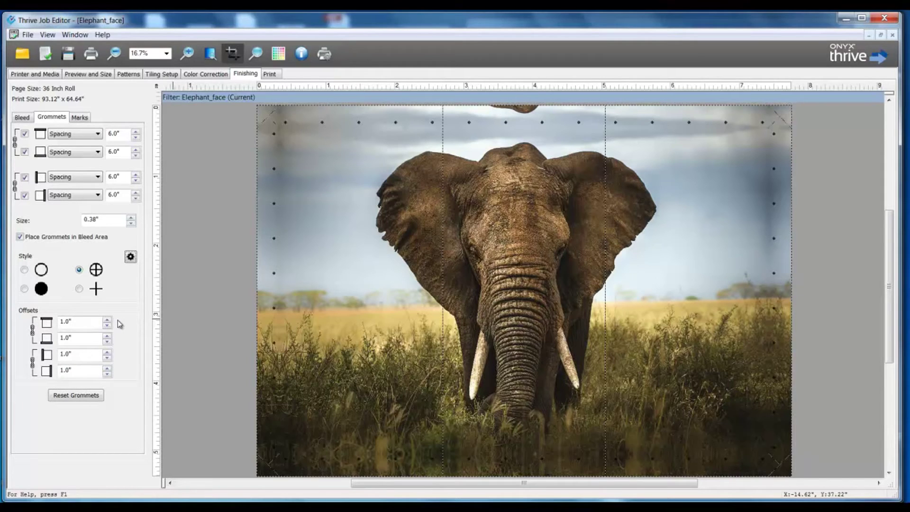
# - Set every grommet offset to 2.0"
pyautogui.doubleClick(77, 322)
pyautogui.write('2')
pyautogui.press('Tab')
pyautogui.press('Tab')
pyautogui.write('2')
pyautogui.press('Tab')
# - Enable Edge Marks, then review the Grommets, Bleed and Marks settings
pyautogui.click(76, 118)
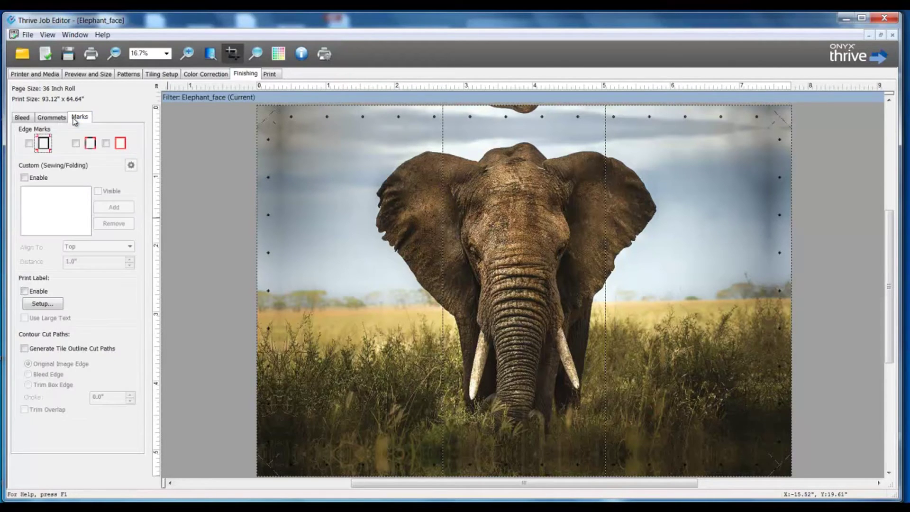
pyautogui.click(29, 144)
pyautogui.click(54, 118)
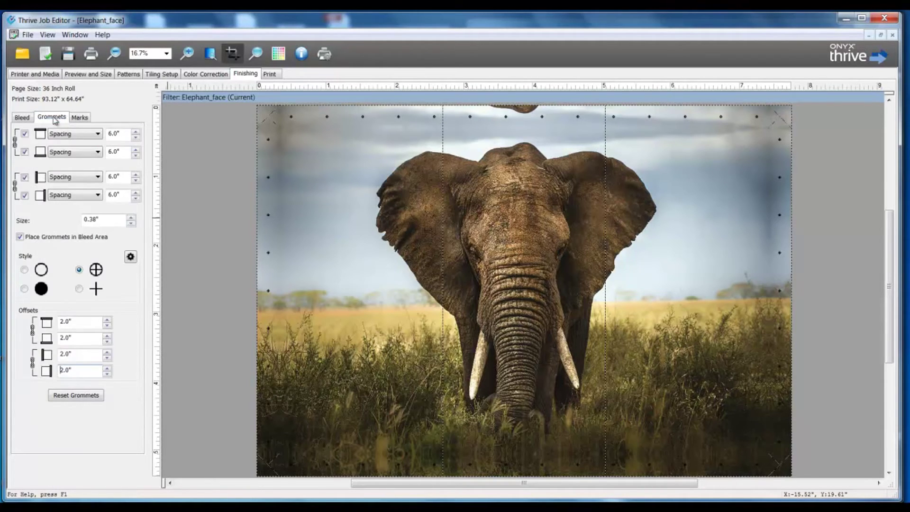
pyautogui.click(22, 119)
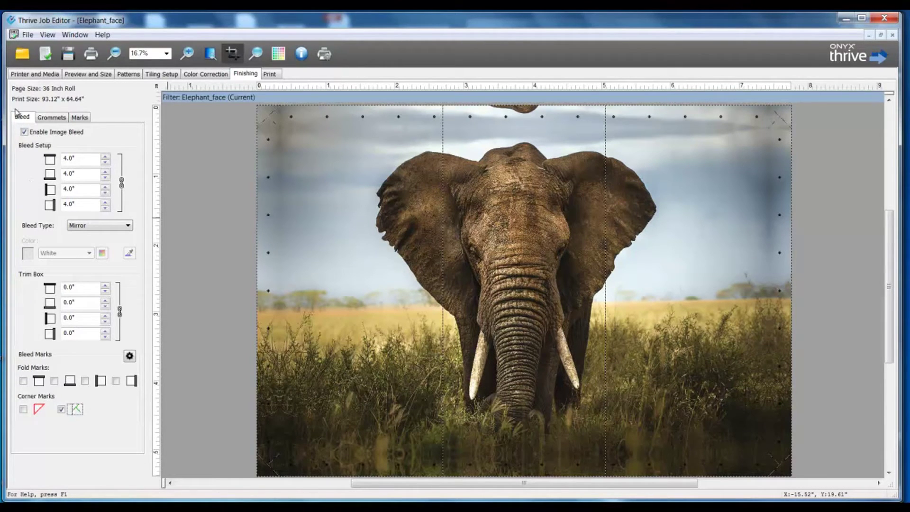
pyautogui.click(50, 118)
pyautogui.click(81, 118)
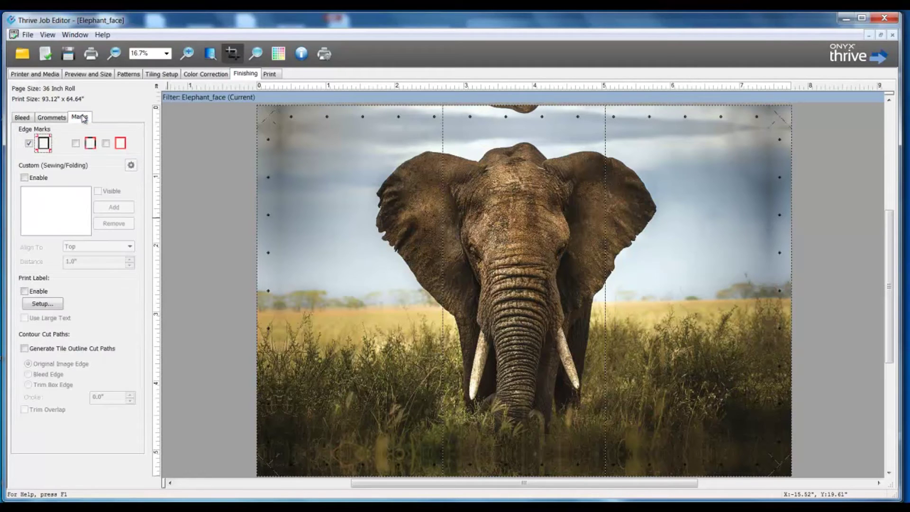
pyautogui.click(22, 117)
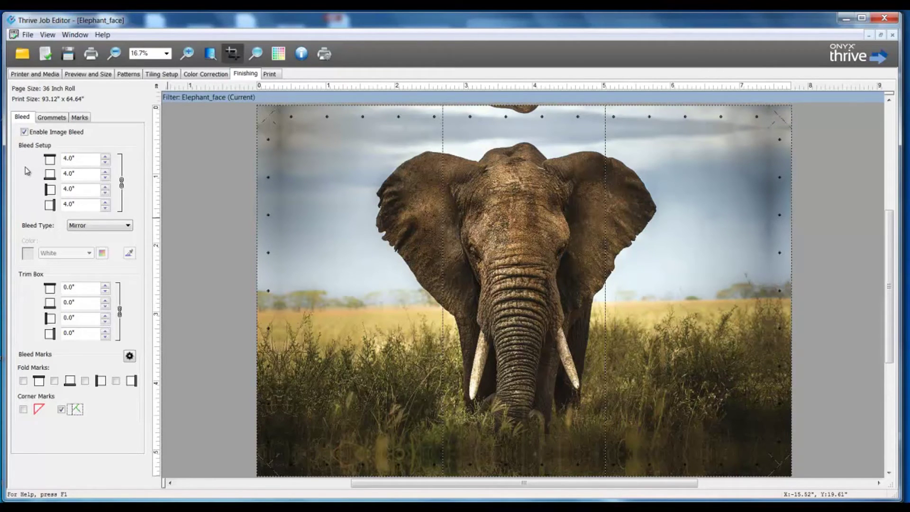
pyautogui.click(28, 35)
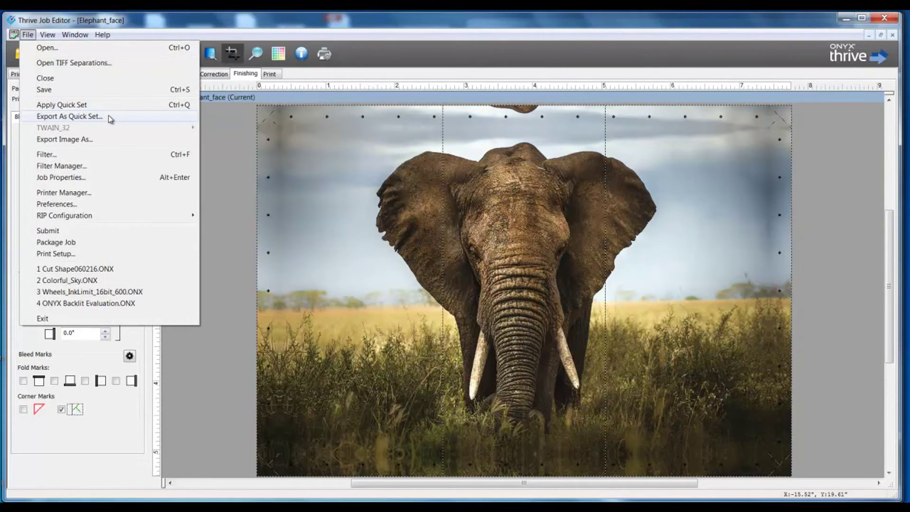
# - Export the job settings as Billboard.ont in My Exported Quick Sets
pyautogui.click(70, 116)
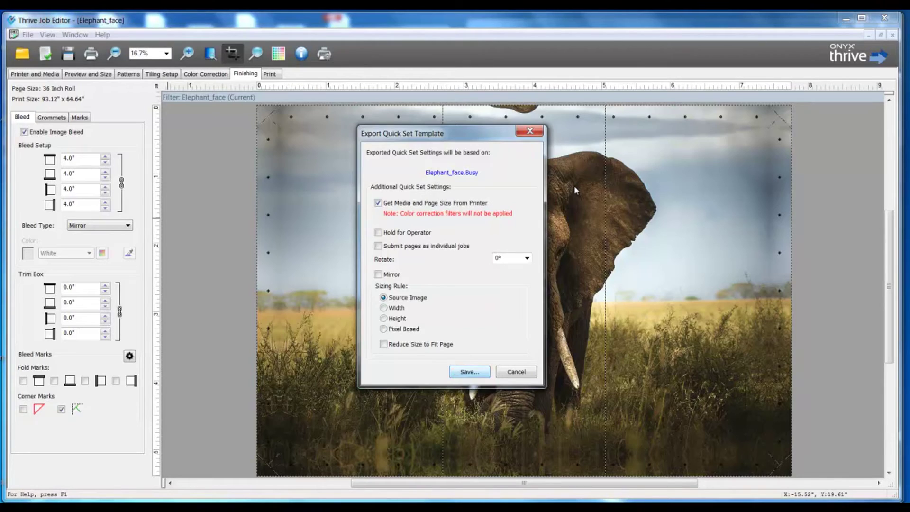
pyautogui.click(457, 373)
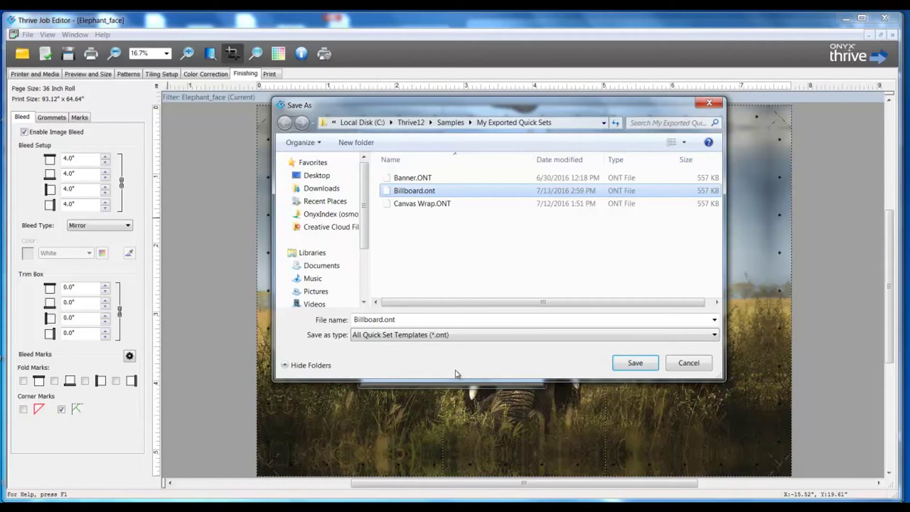
pyautogui.click(636, 363)
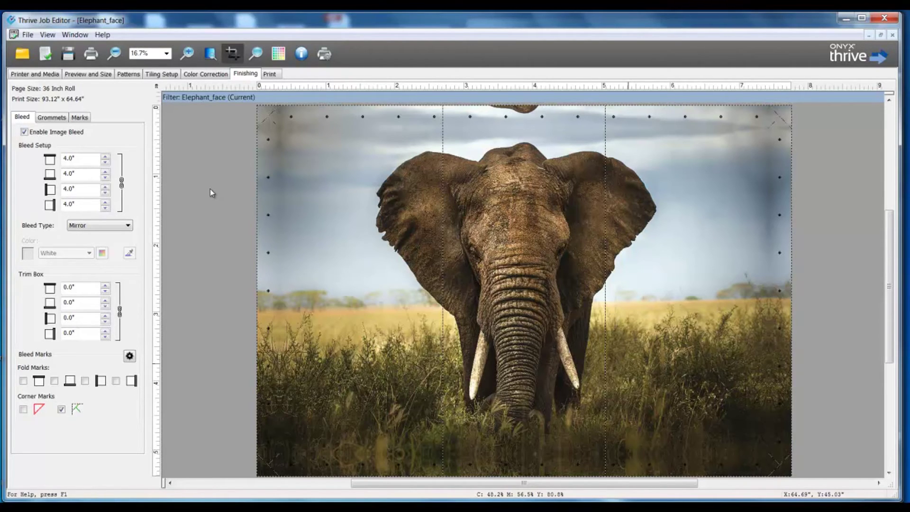
# - Submit the elephant job with the placement strategy set to flip every other tile
pyautogui.click(91, 55)
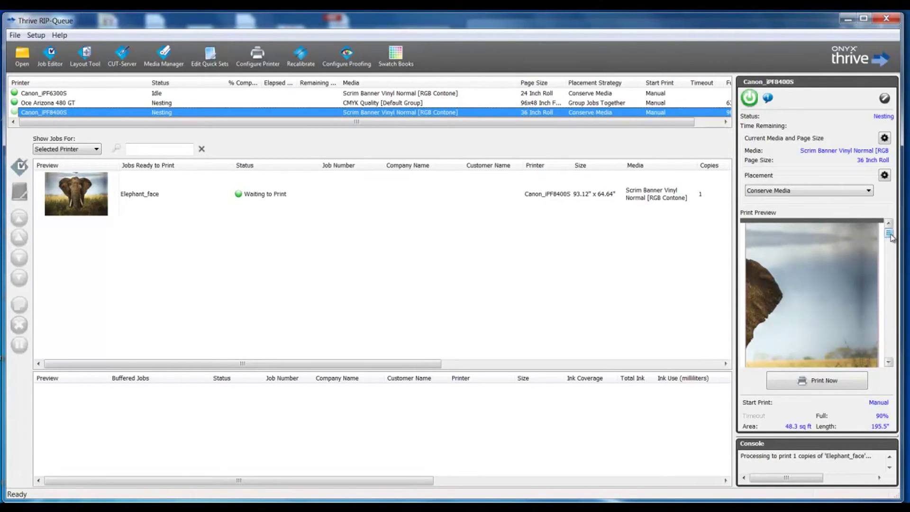
pyautogui.moveTo(890, 236)
pyautogui.mouseDown()
pyautogui.moveTo(894, 363)
pyautogui.moveTo(889, 233)
pyautogui.mouseUp()
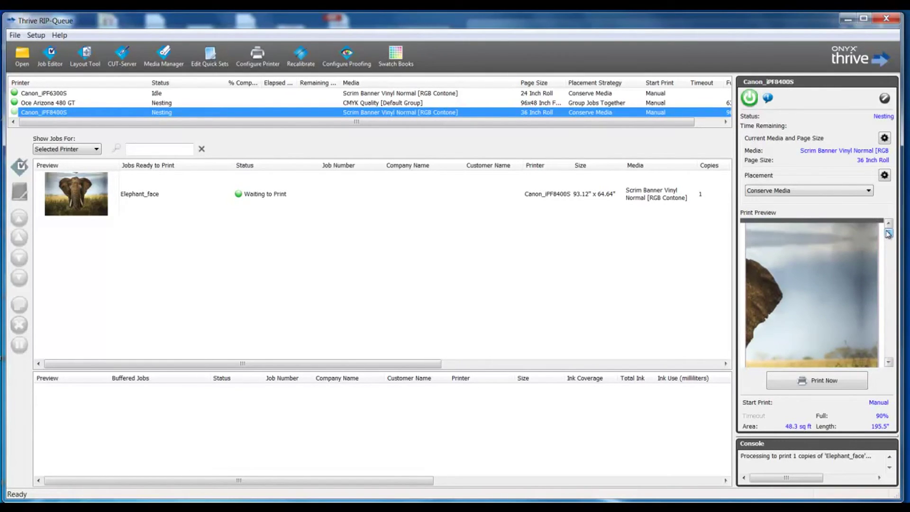
pyautogui.click(885, 176)
pyautogui.click(473, 336)
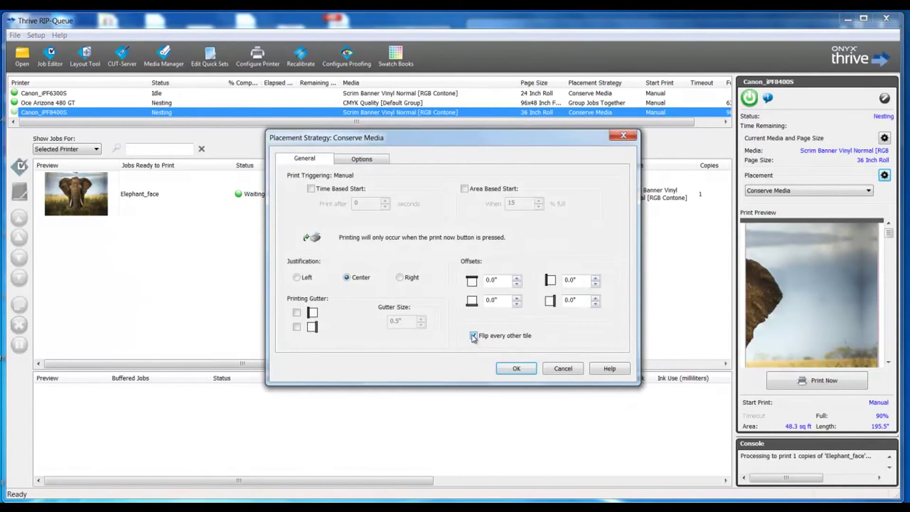
pyautogui.click(531, 370)
pyautogui.press('Return')
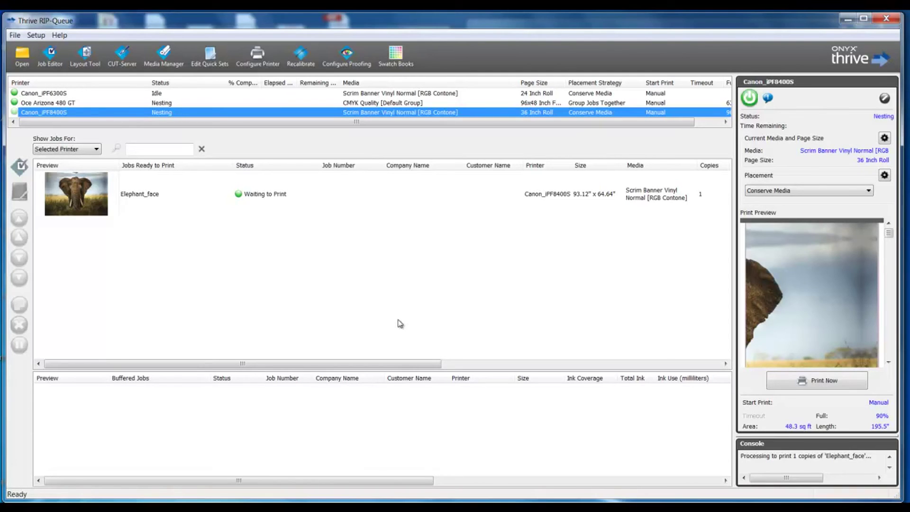
# - Import Billboard.ont into the Canon_iPF8400S printer's quick sets and confirm the printer configuration
pyautogui.click(257, 54)
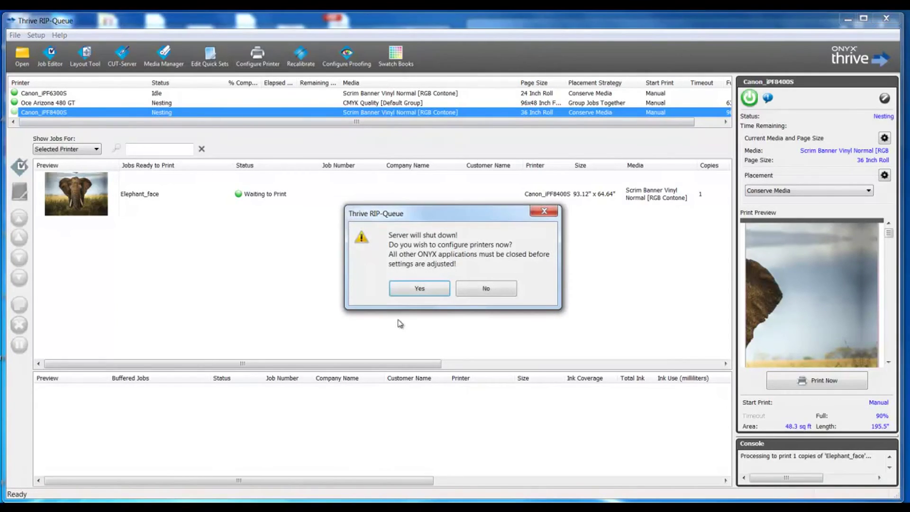
pyautogui.press('Return')
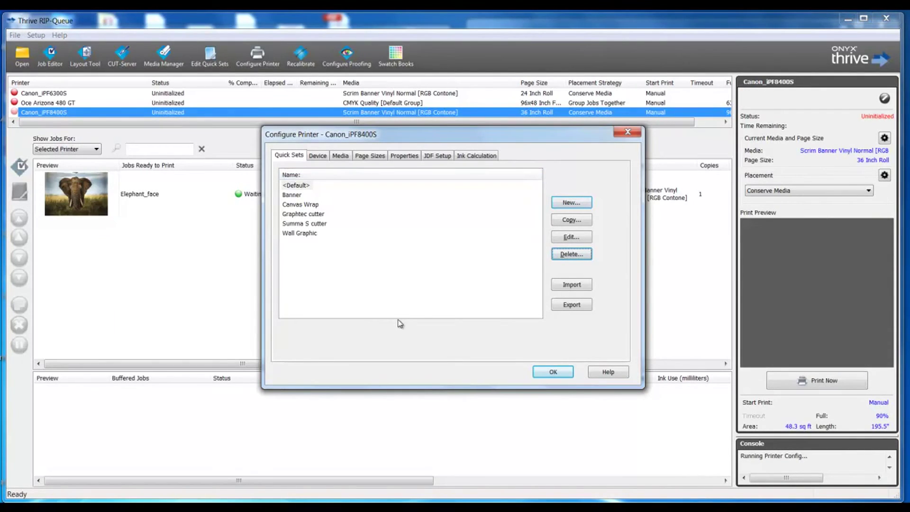
pyautogui.hotkey('alt', 'i')
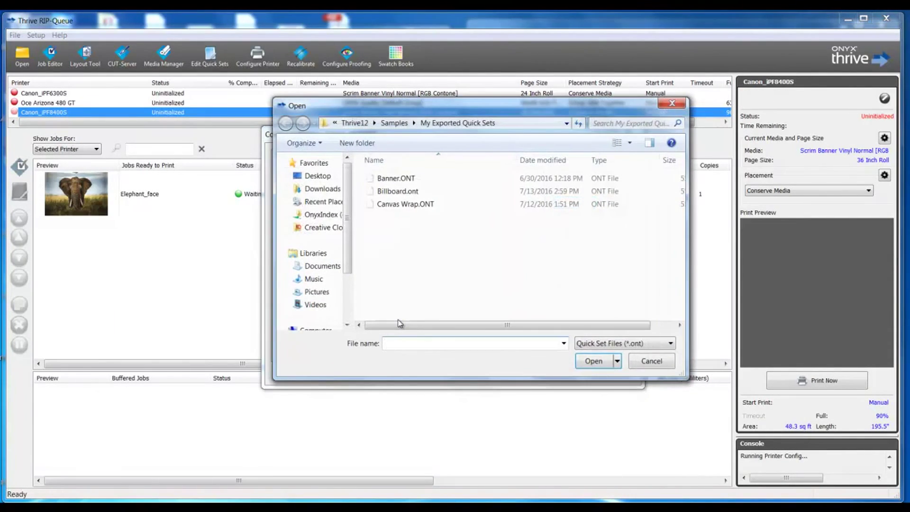
pyautogui.press('Down')
pyautogui.press('Down')
pyautogui.press('Return')
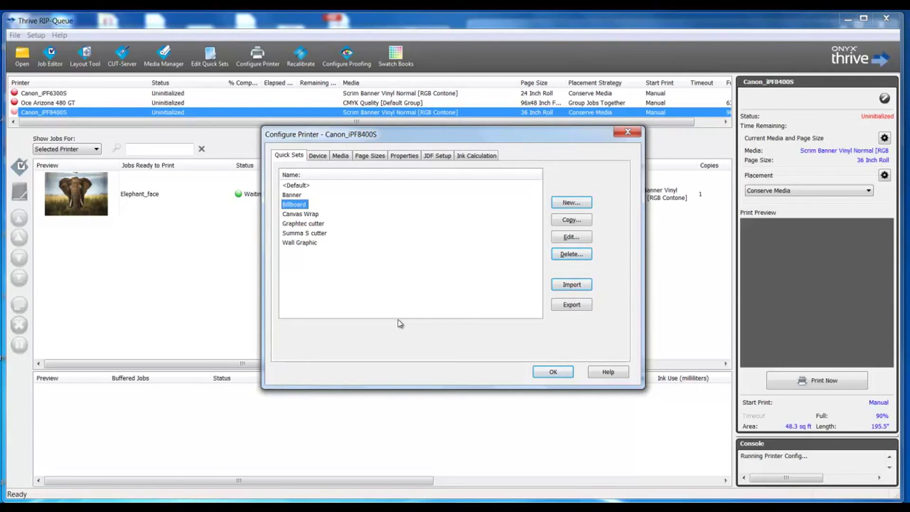
pyautogui.press('Return')
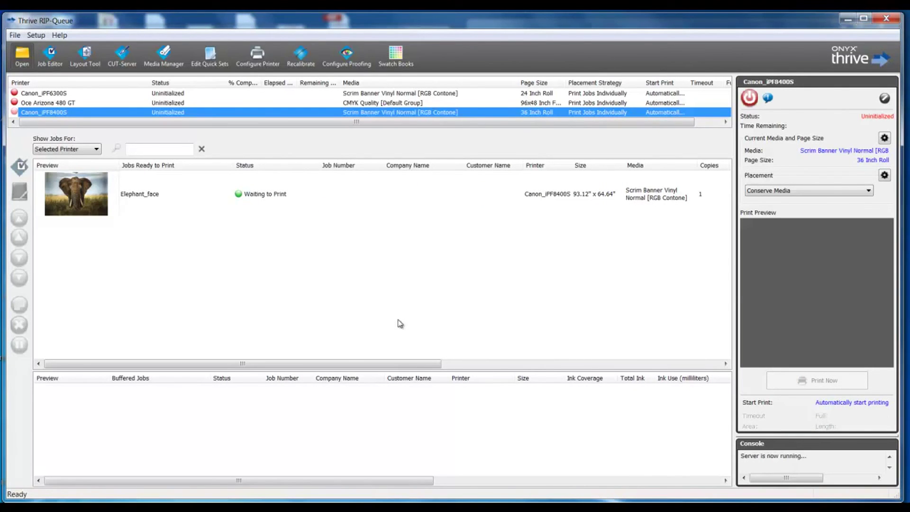
# - Queue Lion bw.jpg as a new job using the Billboard quick set, skipping the Job Editor
pyautogui.hotkey('ctrl', 'o')
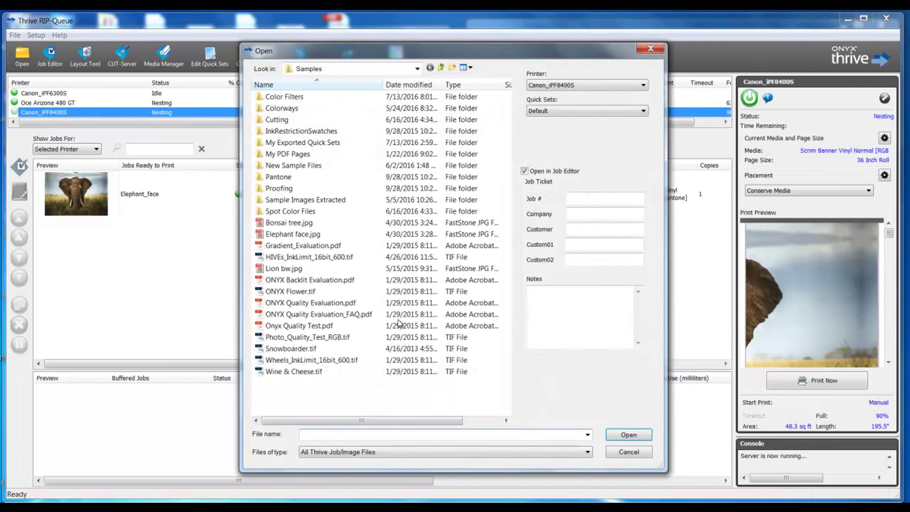
pyautogui.click(285, 268)
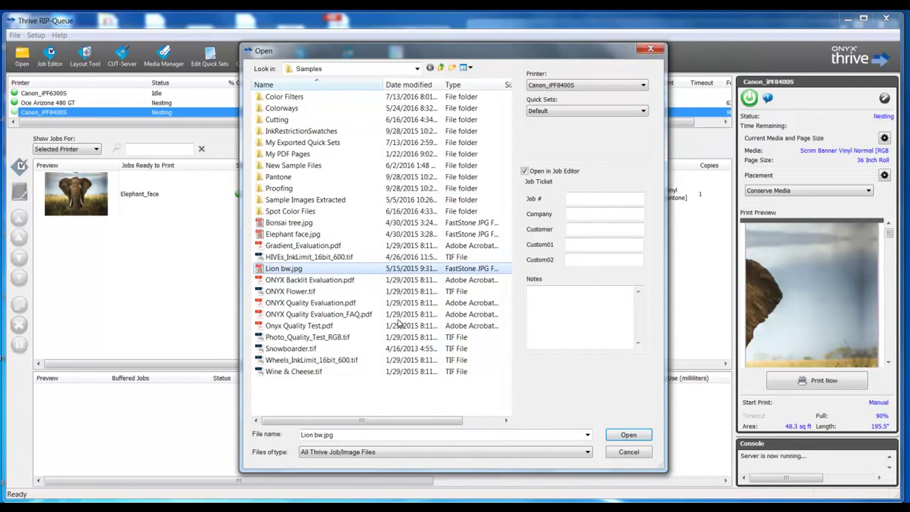
pyautogui.hotkey('alt', 'Down')
pyautogui.press('Down')
pyautogui.press('Return')
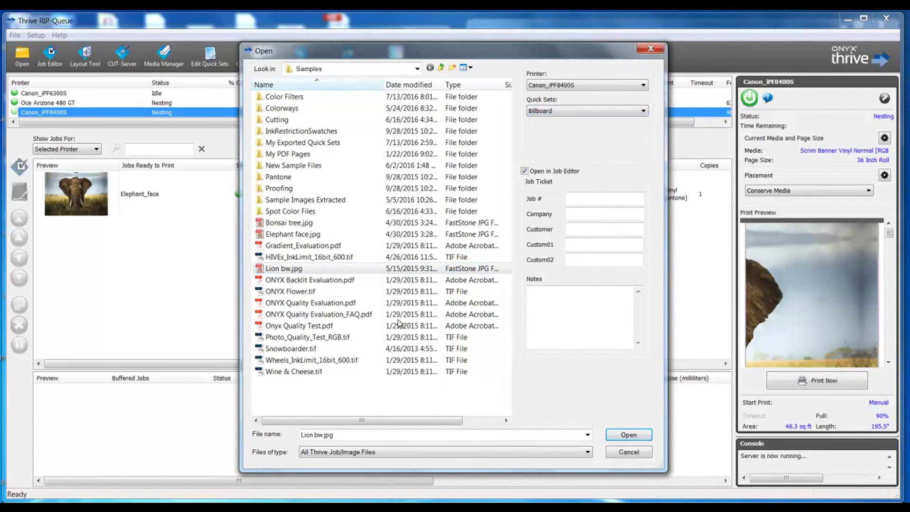
pyautogui.press('Tab')
pyautogui.press('space')
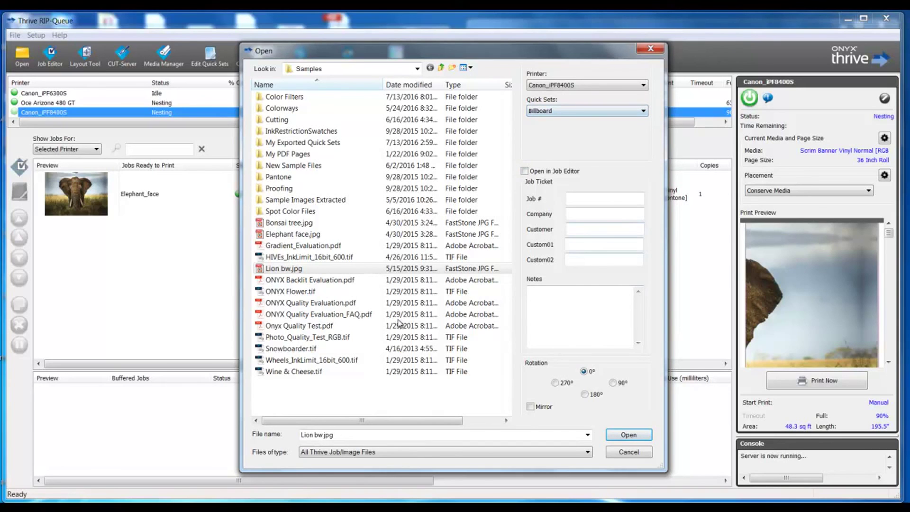
pyautogui.press('Return')
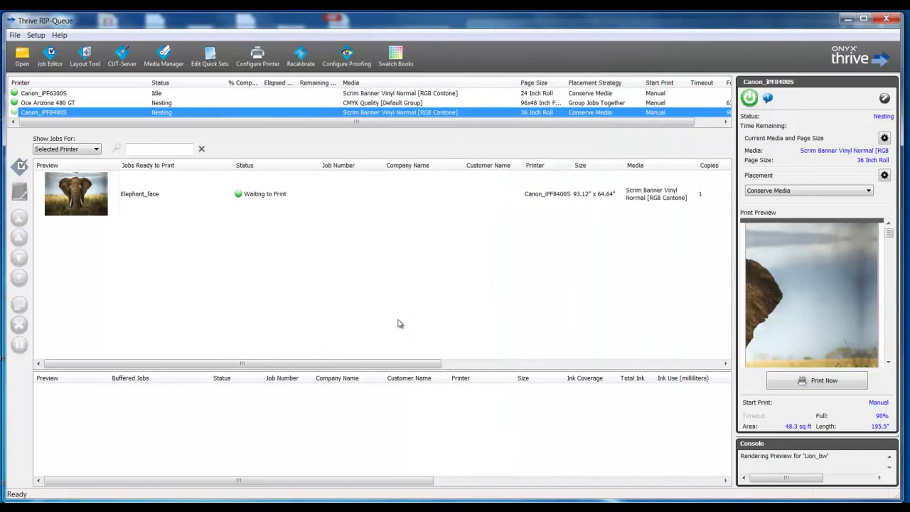